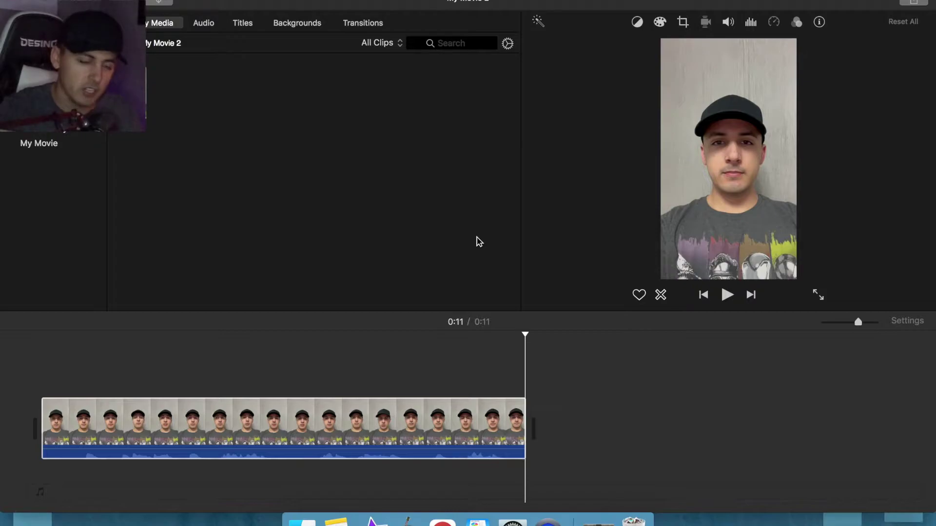
Step: Add the Pull Focus title over the clip and preview its blur effect
left_click(21, 372)
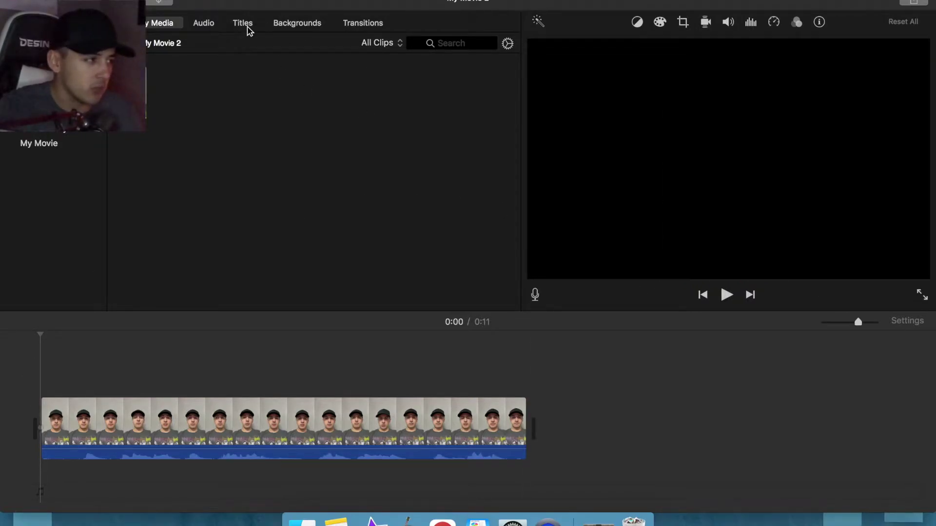
left_click(247, 29)
scroll(355, 167, "down", 5)
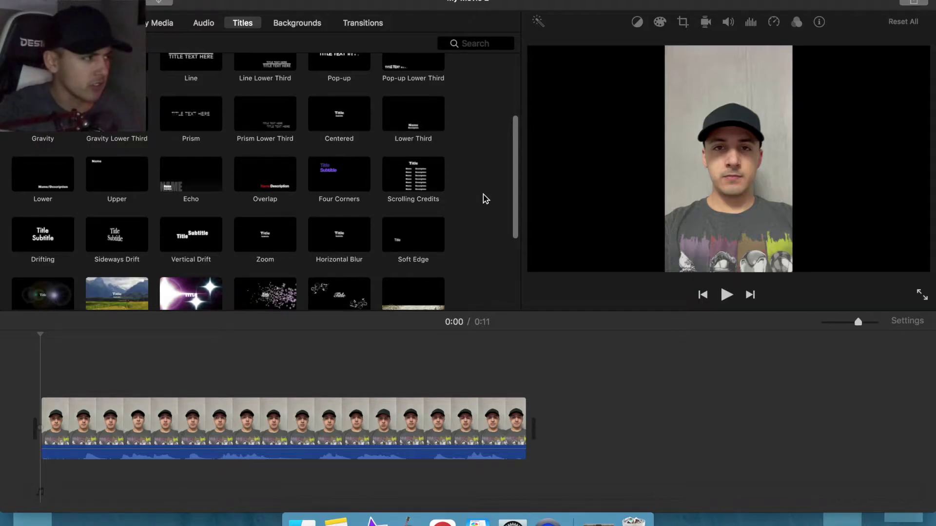
scroll(483, 199, "up", 3)
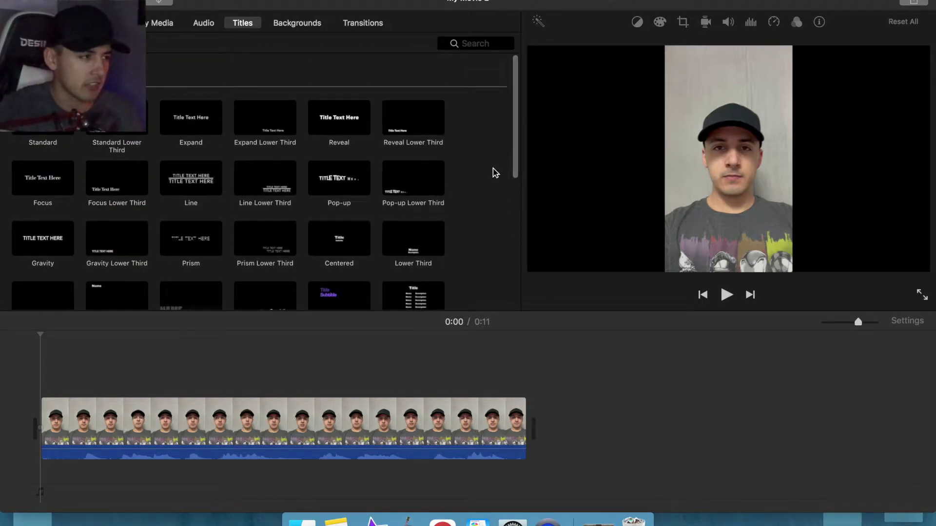
scroll(494, 172, "down", 5)
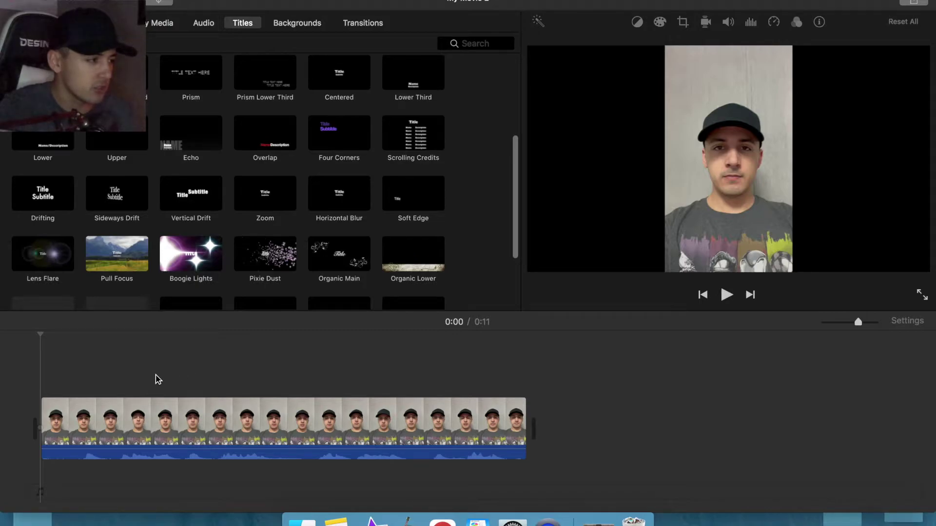
left_click_drag(128, 266, 161, 385)
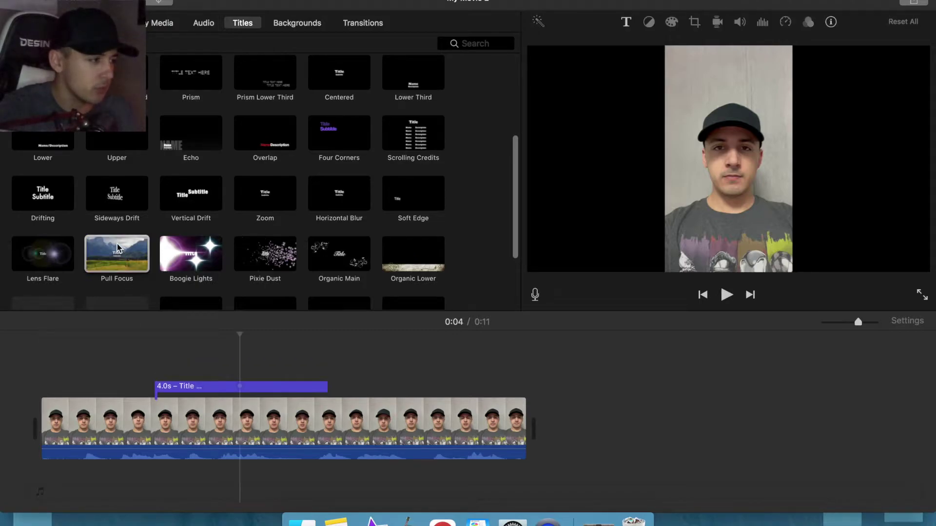
left_click(126, 367)
key("space")
key("space")
key("space")
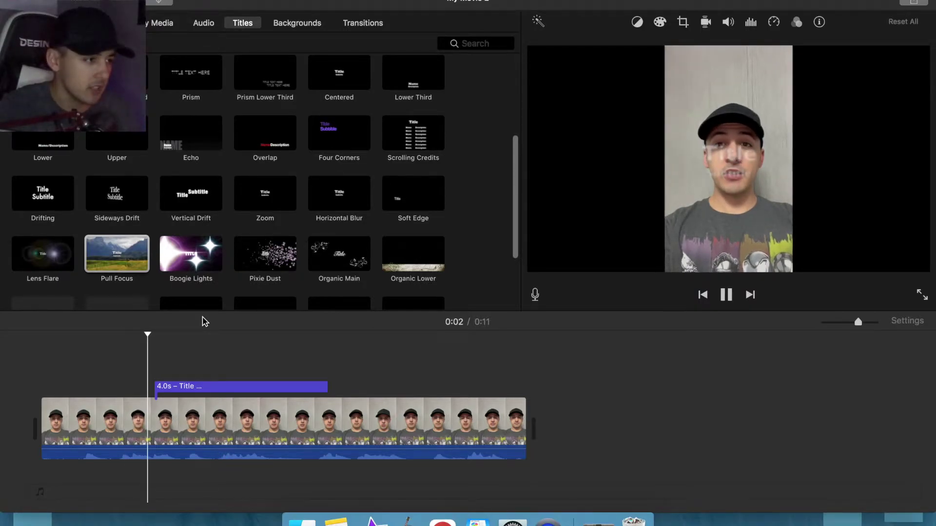
Step: Delete the Pull Focus title's placeholder Title and Subtitle text, leaving it empty
left_click(709, 166)
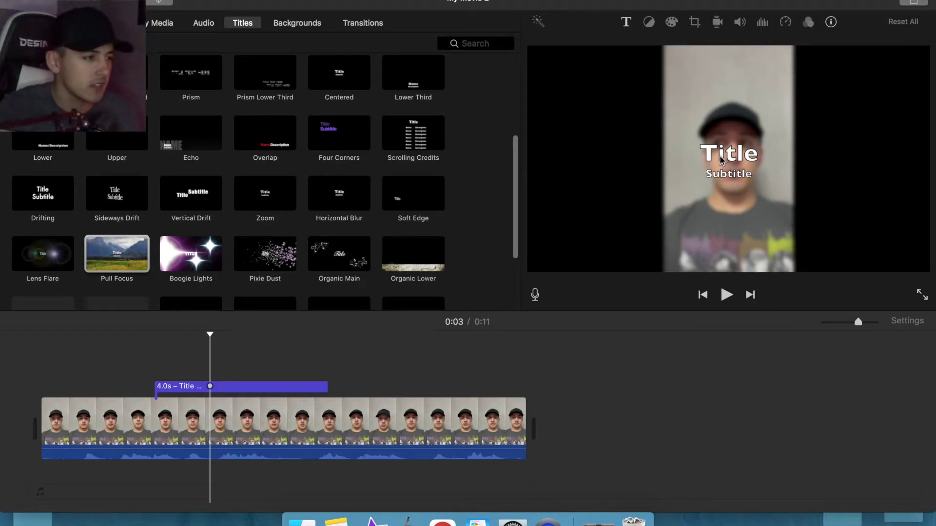
left_click(729, 163)
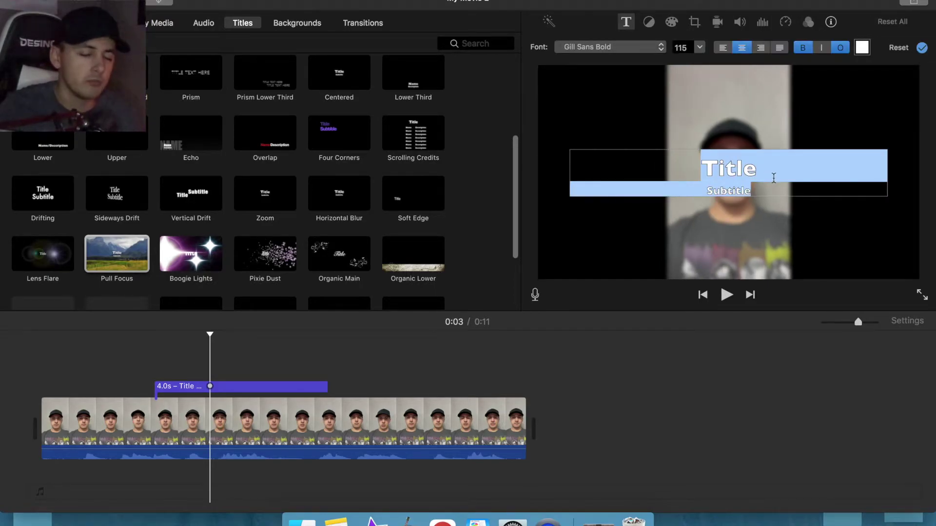
key("BackSpace")
left_click(921, 48)
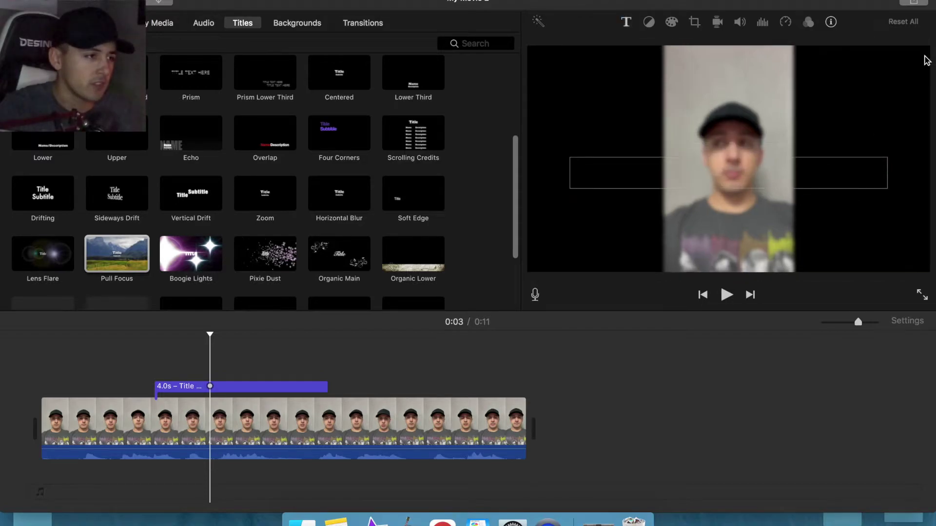
Step: Stretch the empty blur title across the whole clip, from 4.0 s to 11.2 s
left_click(153, 375)
key("space")
key("space")
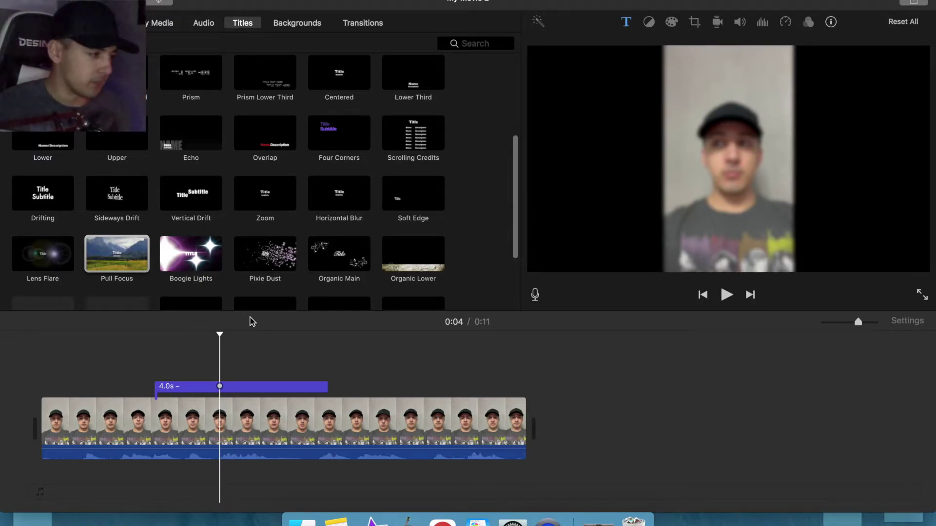
left_click_drag(156, 387, 5, 393)
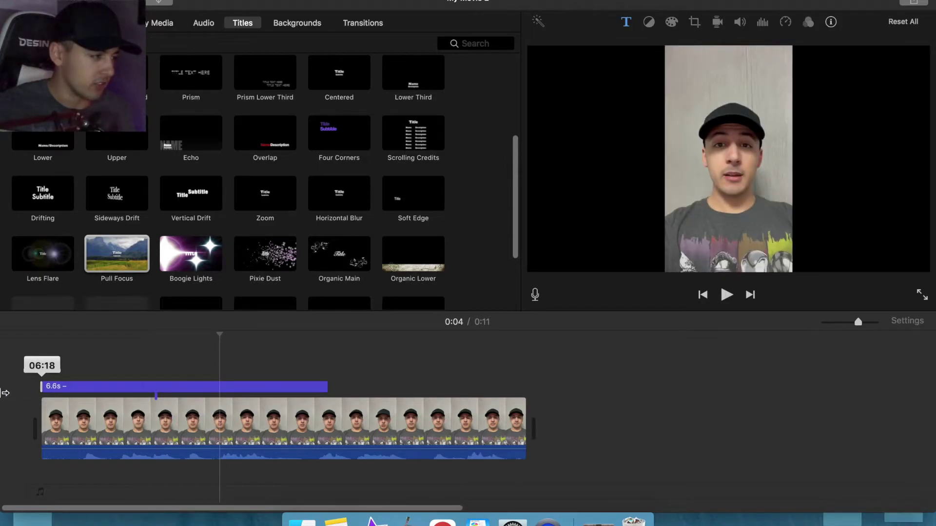
left_click_drag(328, 387, 526, 386)
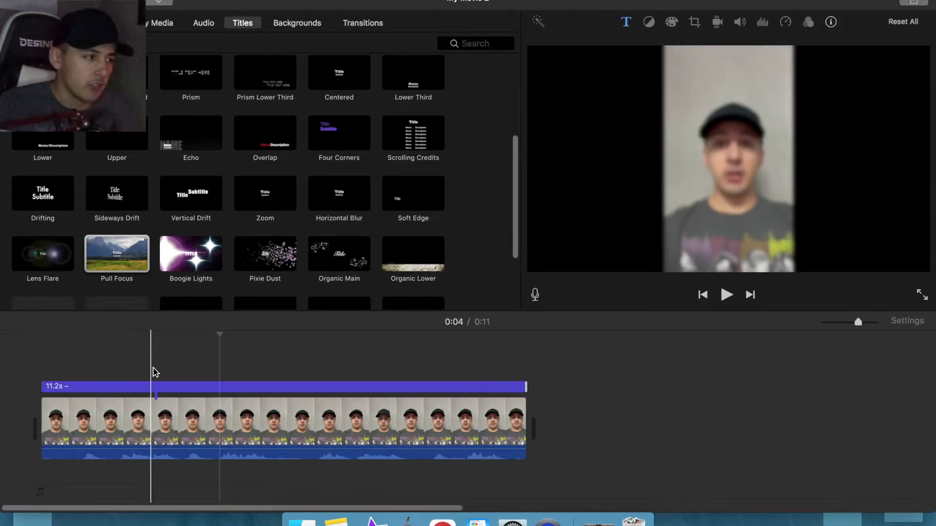
Step: Export the blurred movie as the video file Blur.mp4
left_click(41, 366)
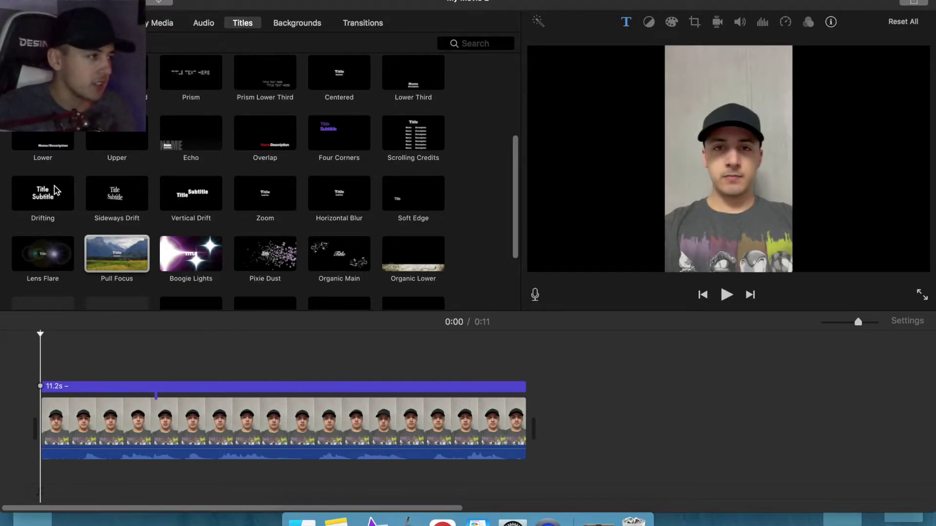
left_click(914, 3)
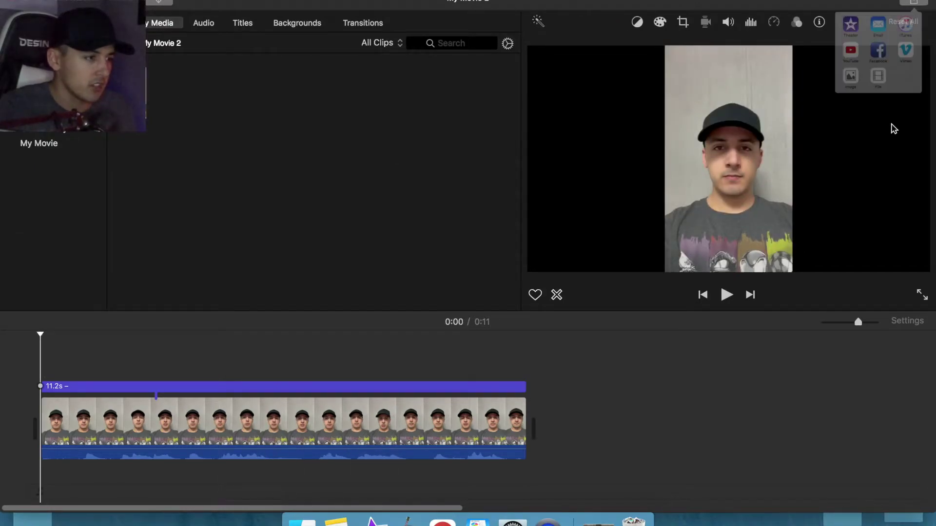
left_click(851, 139)
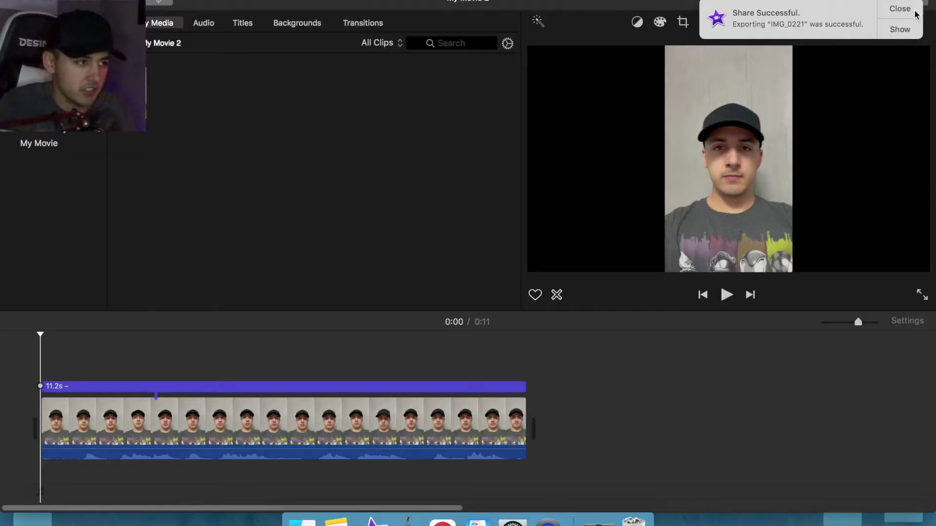
left_click(900, 8)
Step: Import Blur.mp4 into My Media and swap it in beneath the original clip
left_click_drag(807, 4, 254, 293)
left_click_drag(418, 123, 526, 1)
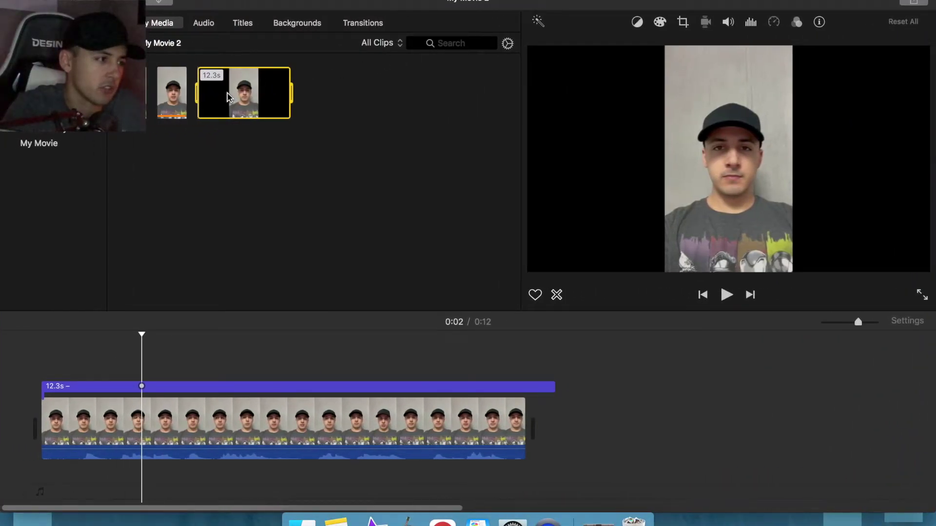
left_click_drag(227, 97, 355, 347)
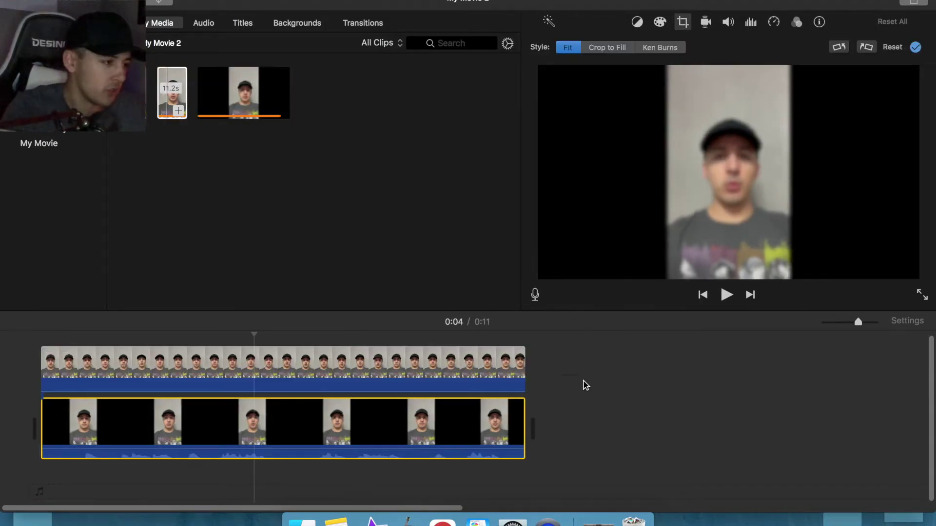
left_click(586, 385)
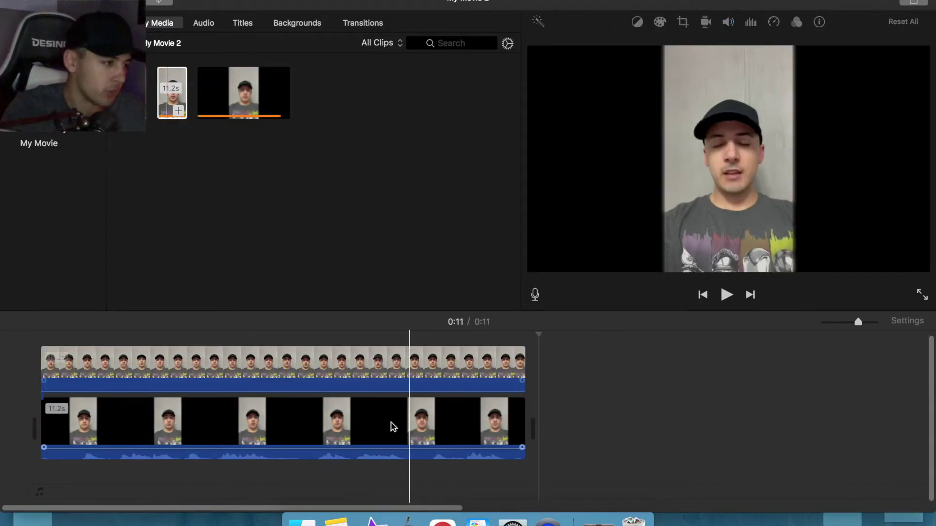
left_click(318, 383)
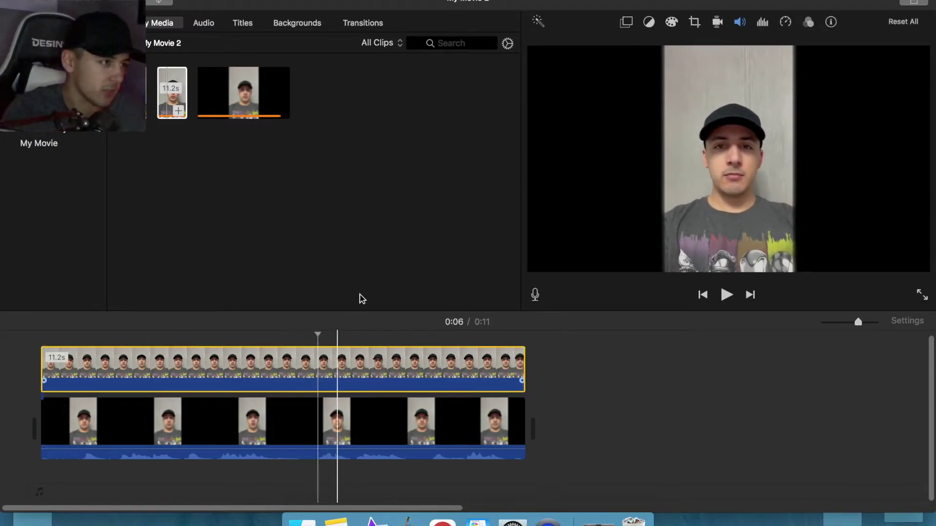
left_click(626, 23)
Step: Set the sharp top clip to Picture in Picture and nudge the inset down
left_click(580, 46)
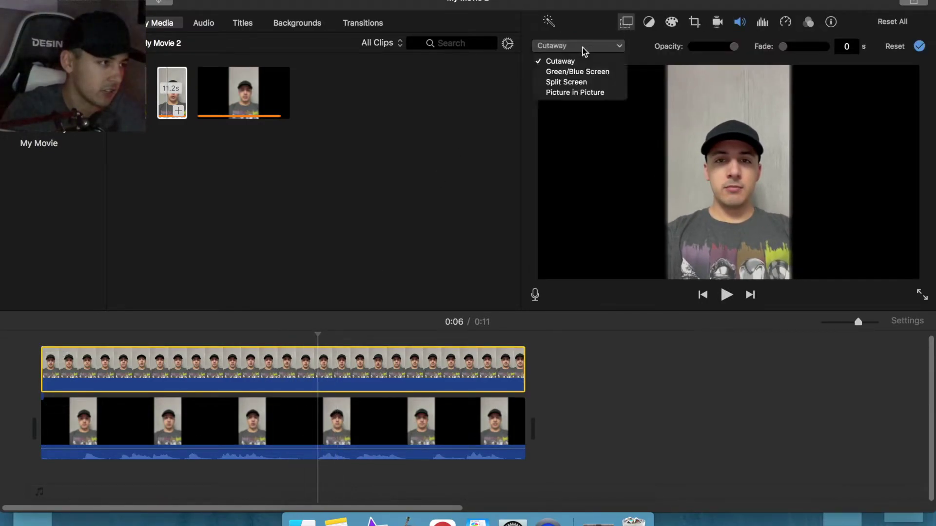
left_click(584, 92)
left_click_drag(824, 117, 824, 136)
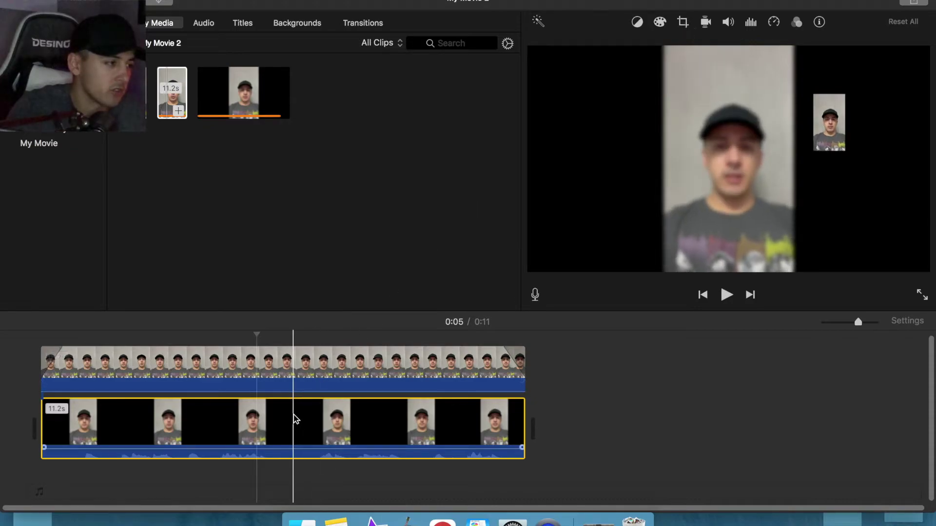
Step: Crop the blurred clip with Crop to Fill, centred on the face, and apply
left_click(683, 21)
left_click(607, 47)
left_click_drag(564, 92, 765, 193)
left_click_drag(829, 232, 722, 164)
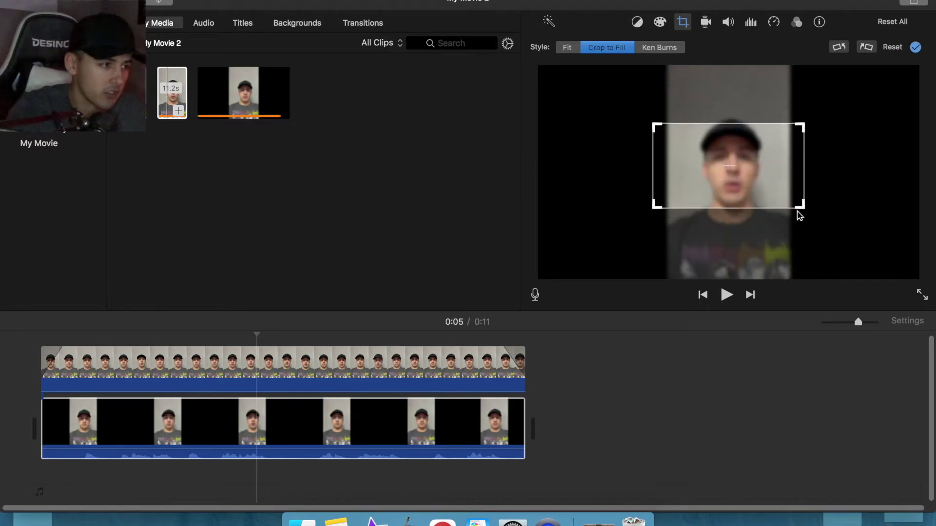
left_click_drag(803, 206, 751, 191)
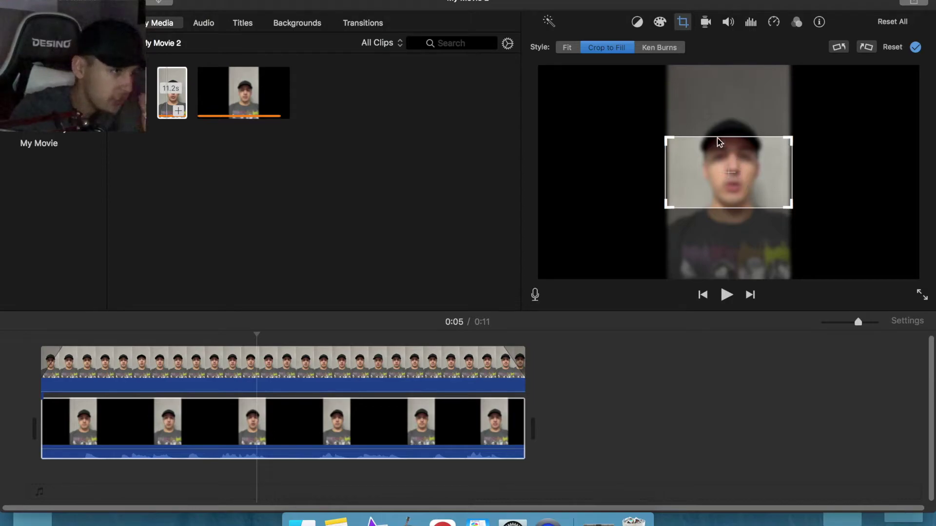
left_click(917, 49)
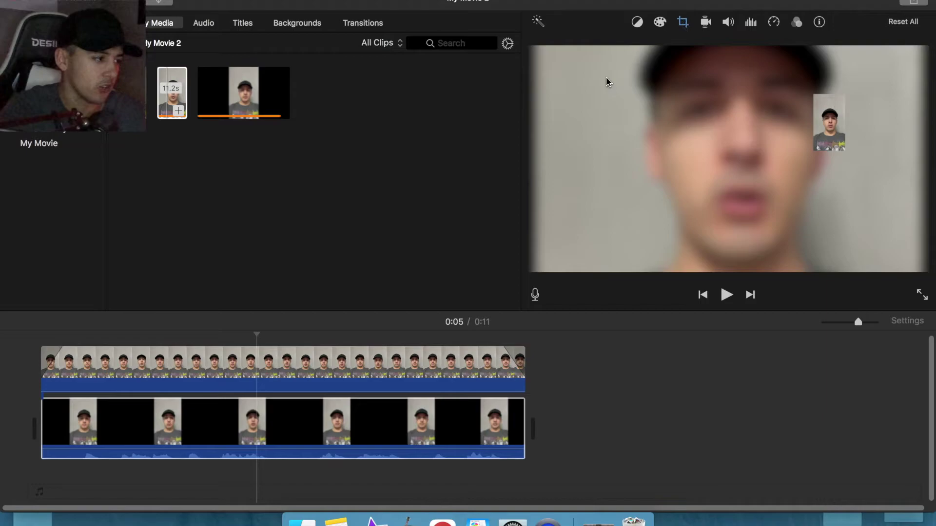
Step: Enlarge the sharp clip's picture-in-picture inset from its top-left corner
left_click(263, 363)
left_click(627, 22)
left_click_drag(807, 103, 710, 99)
Step: Shorten the sharp overlay clip's fade-in by dragging its handle left
left_click(185, 424)
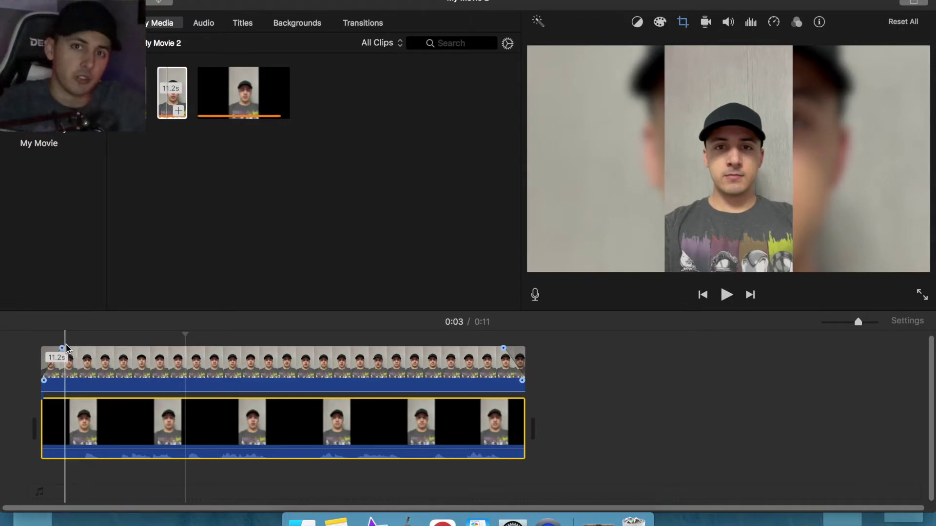
mouse_move(60, 350)
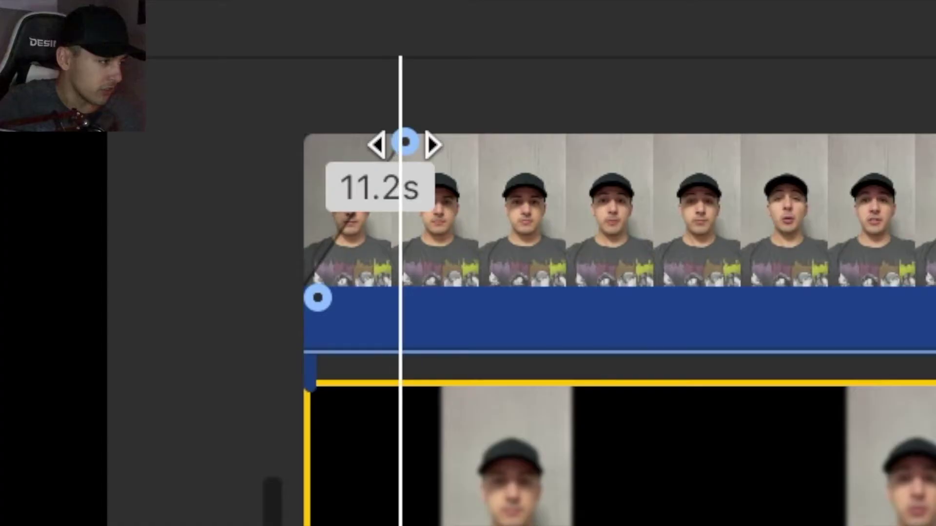
left_click_drag(404, 142, 233, 157)
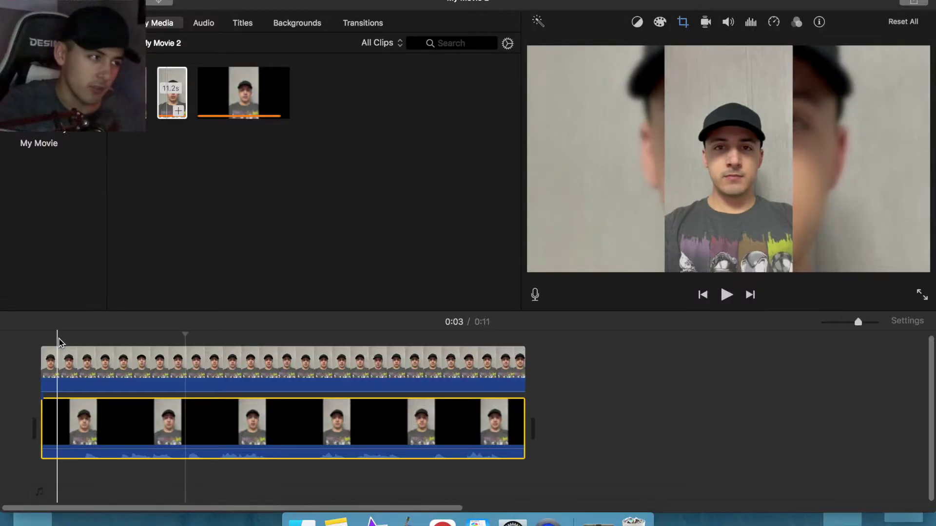